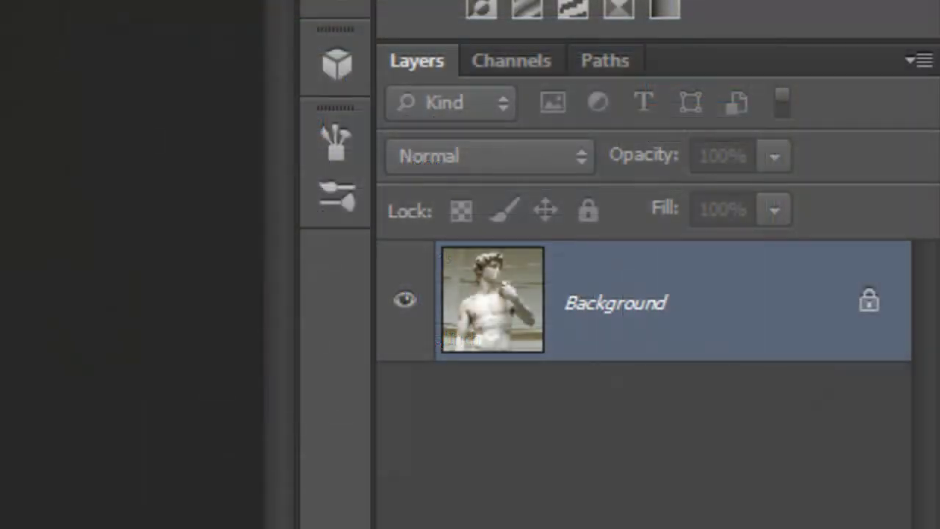
# Step: Duplicate the photo as a desaturated grey Layer 1 and add a black-filled Layer 2 beneath it
pyautogui.hotkey('ctrl', 'j')
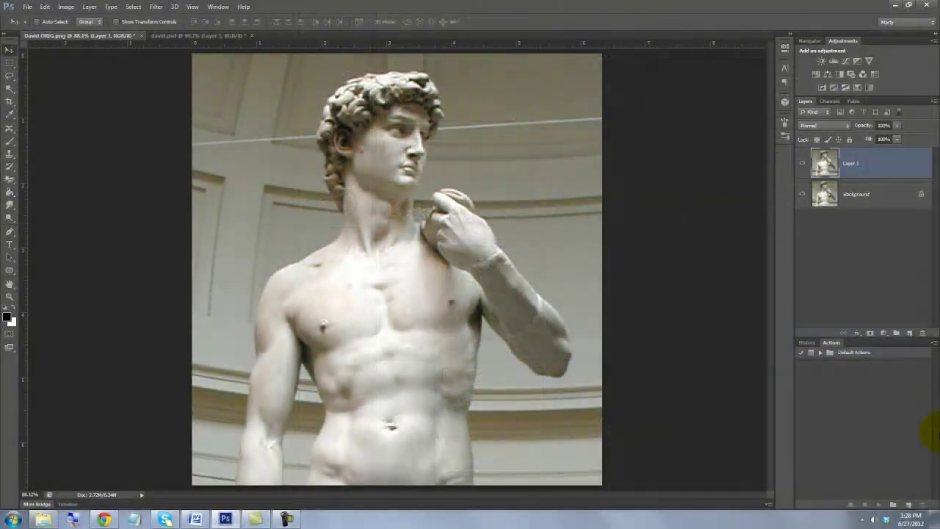
pyautogui.hotkey('ctrl', 'shift', 'u')
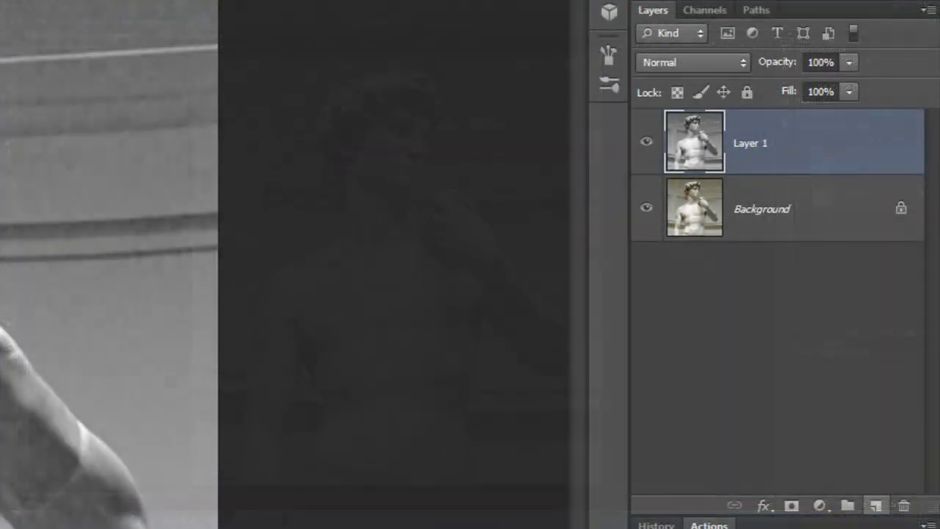
pyautogui.click(909, 333)
pyautogui.press('ctrl')
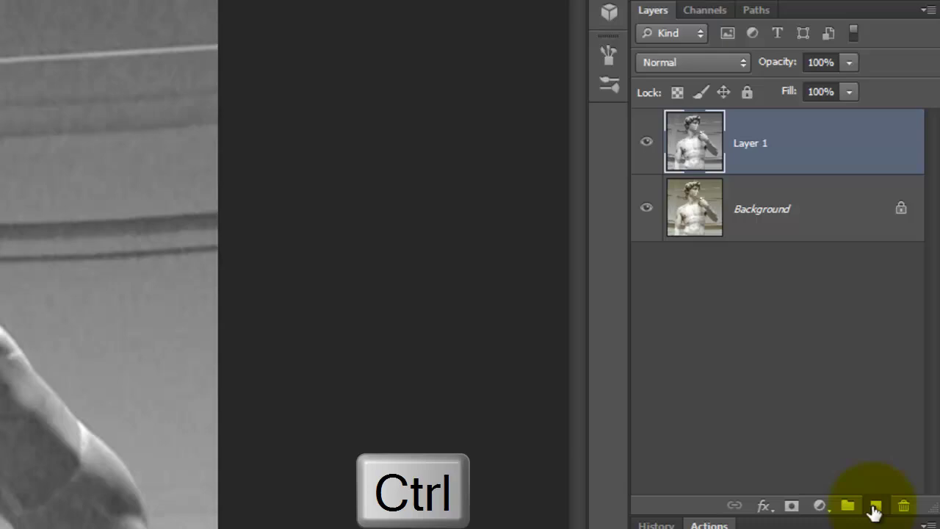
pyautogui.keyDown('ctrl'); pyautogui.click(875, 509); pyautogui.keyUp('ctrl')
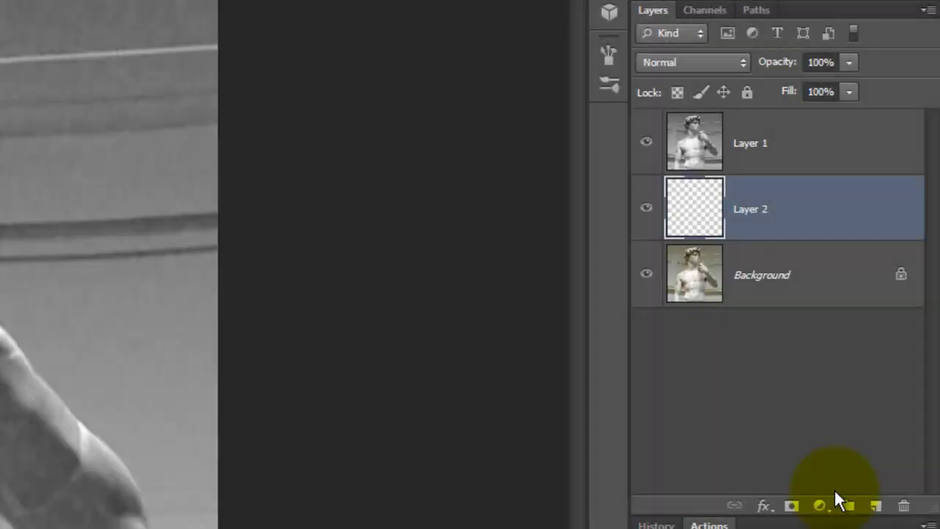
pyautogui.hotkey('alt', 'Delete')
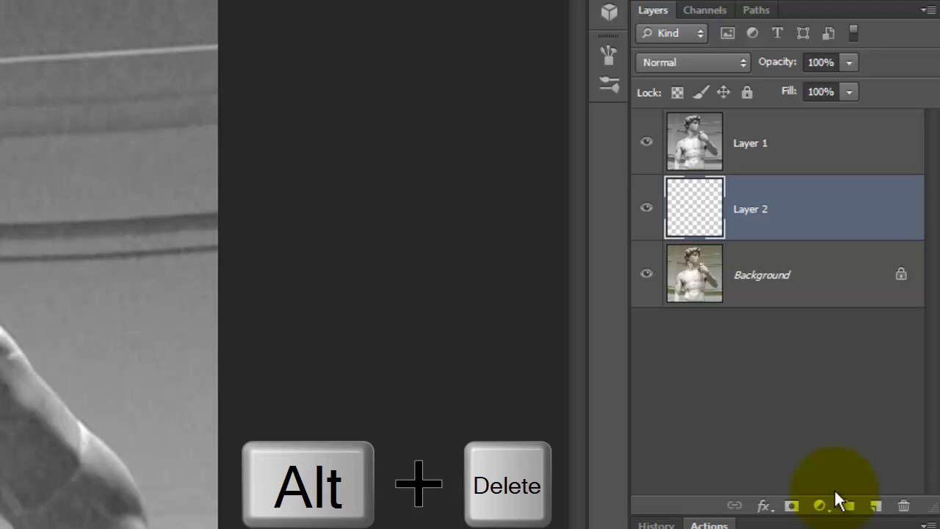
pyautogui.hotkey('alt', 'Delete')
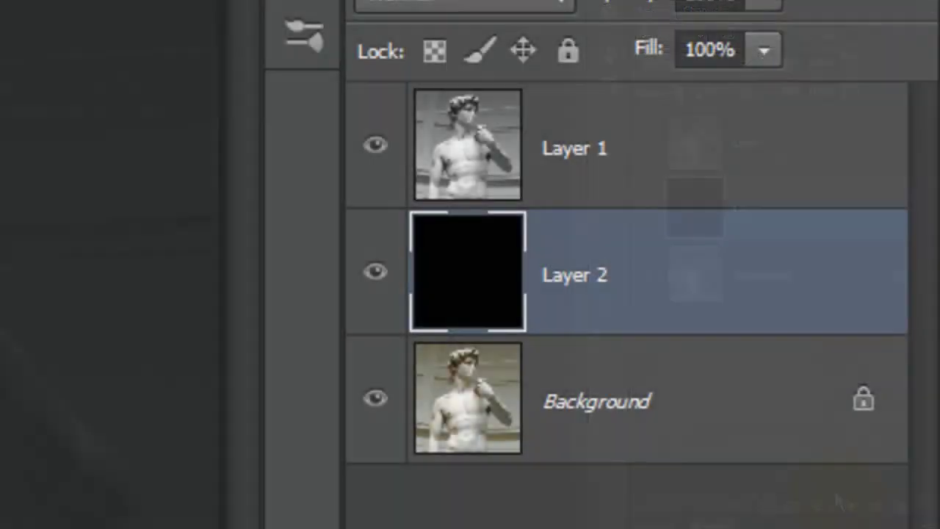
# Step: Copy the selected statue from Layer 1 onto Layer 3 and hide Layer 1
pyautogui.click(687, 140)
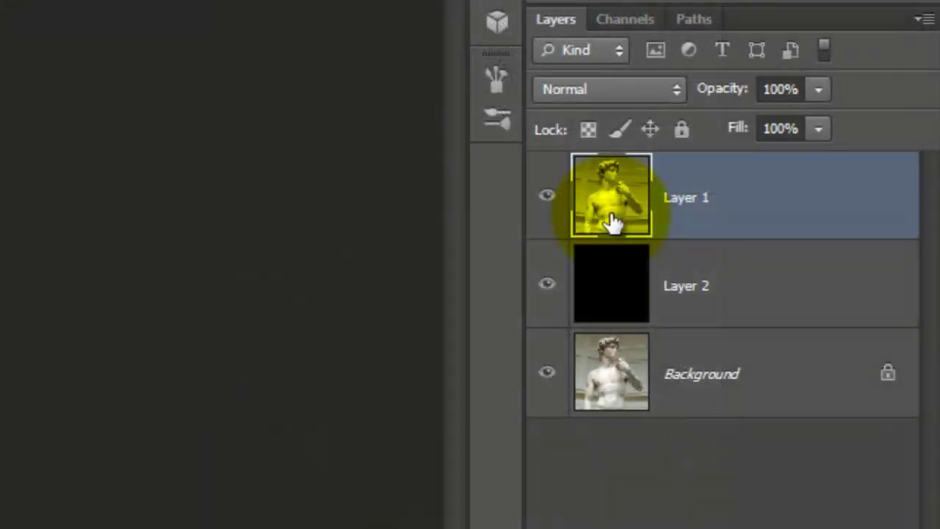
pyautogui.hotkey('ctrl', 'j')
pyautogui.hotkey('ctrl', 'j')
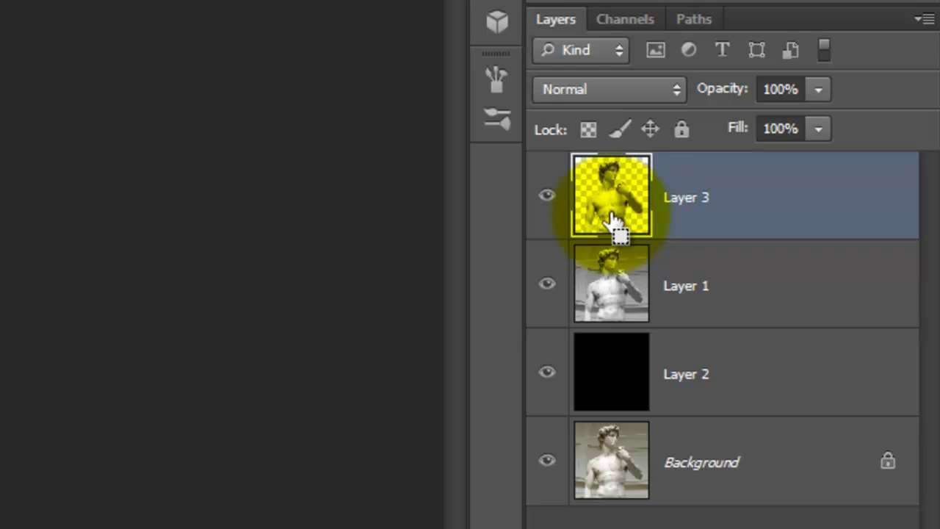
pyautogui.click(547, 286)
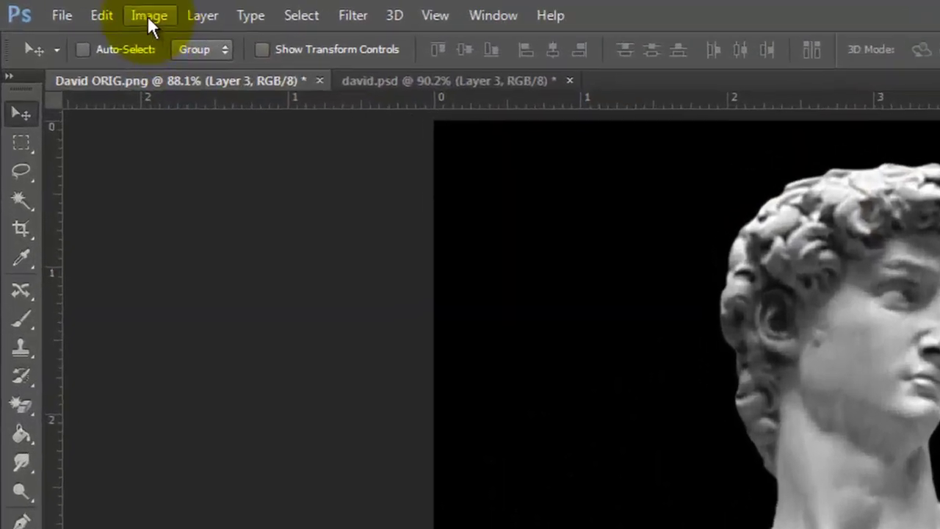
# Step: Apply Shadows/Highlights to Layer 3 with Shadows Amount at 60%
pyautogui.click(65, 7)
pyautogui.moveTo(163, 74)
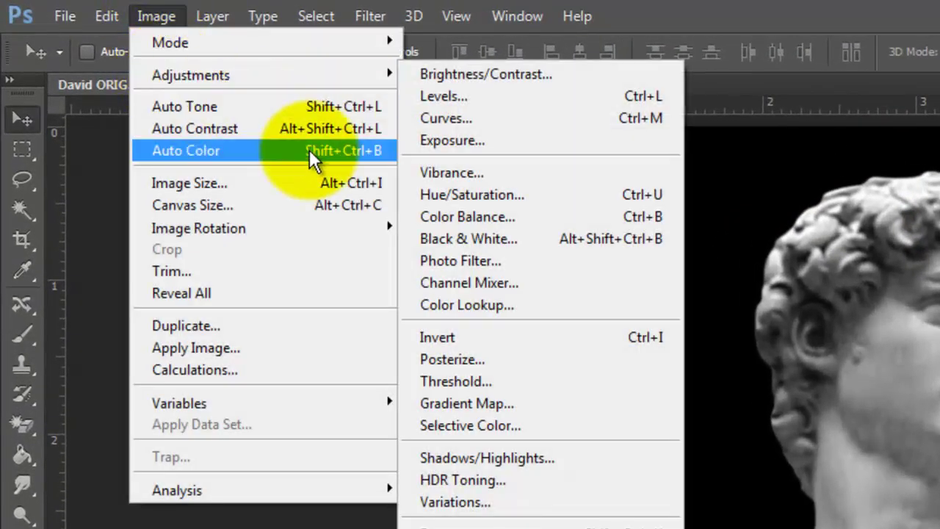
pyautogui.click(487, 456)
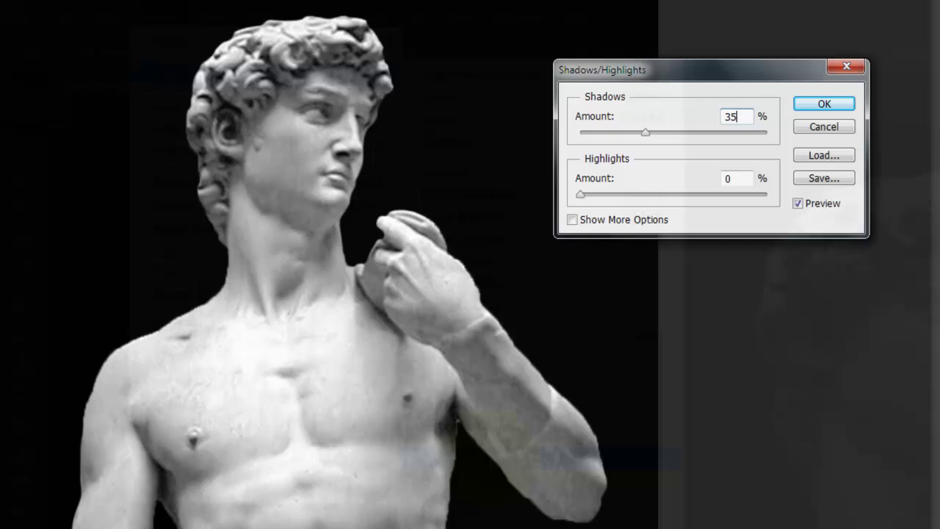
pyautogui.write('60')
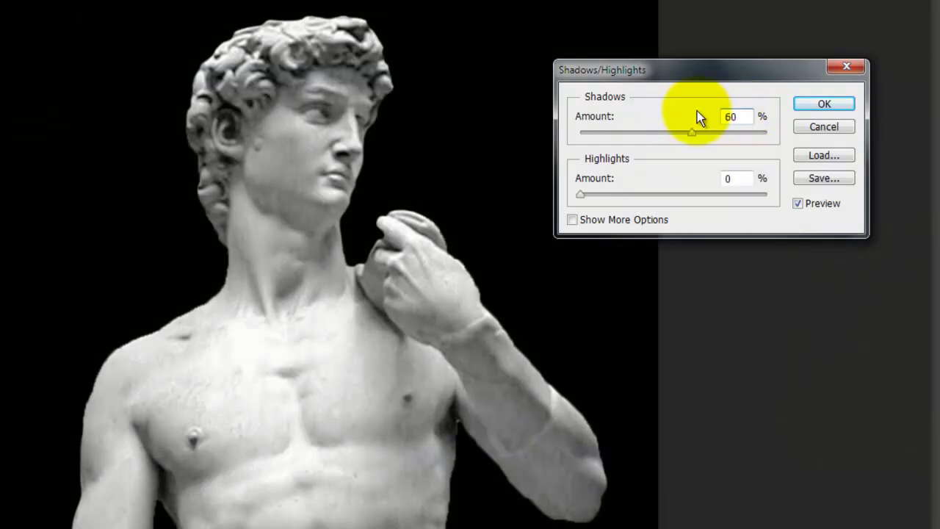
pyautogui.click(821, 105)
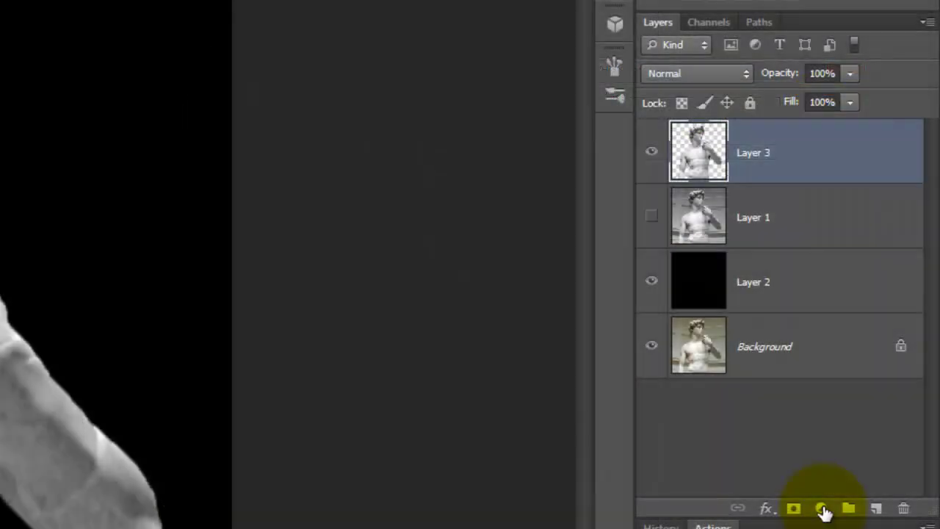
# Step: Add a Solid Color fill layer with hex colour 2B1D17
pyautogui.click(823, 509)
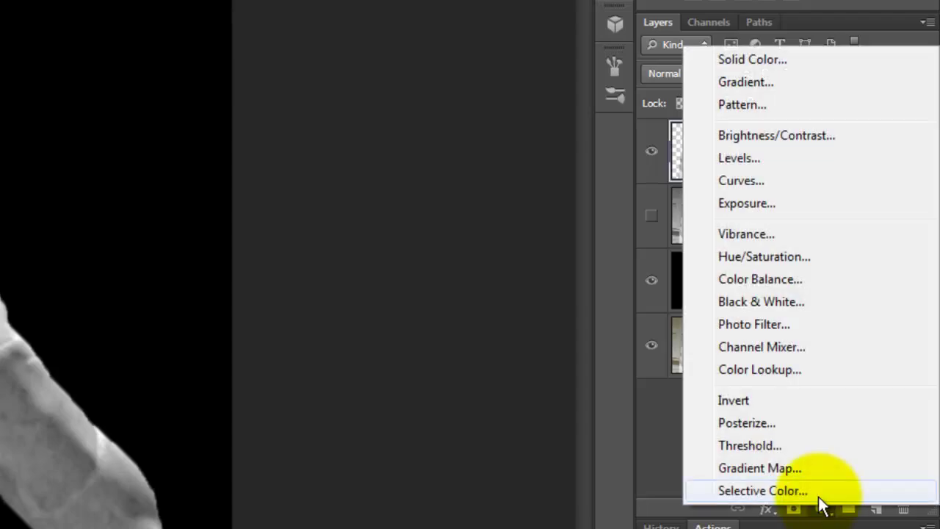
pyautogui.click(763, 58)
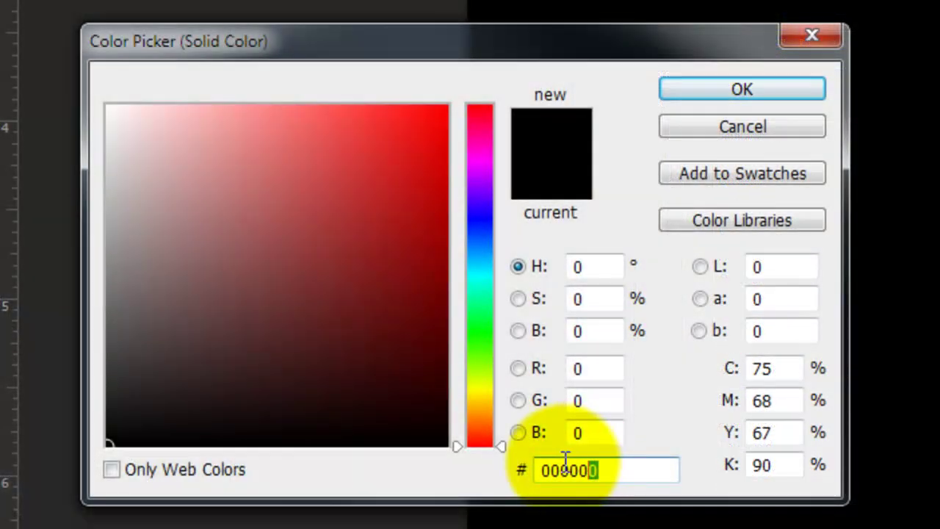
pyautogui.moveTo(566, 459); pyautogui.dragTo(531, 462)
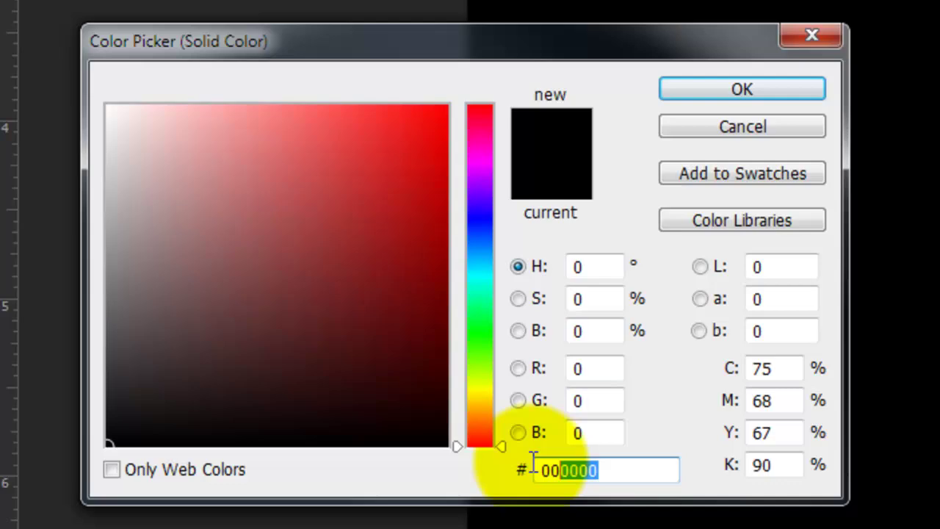
pyautogui.write('2B1D17')
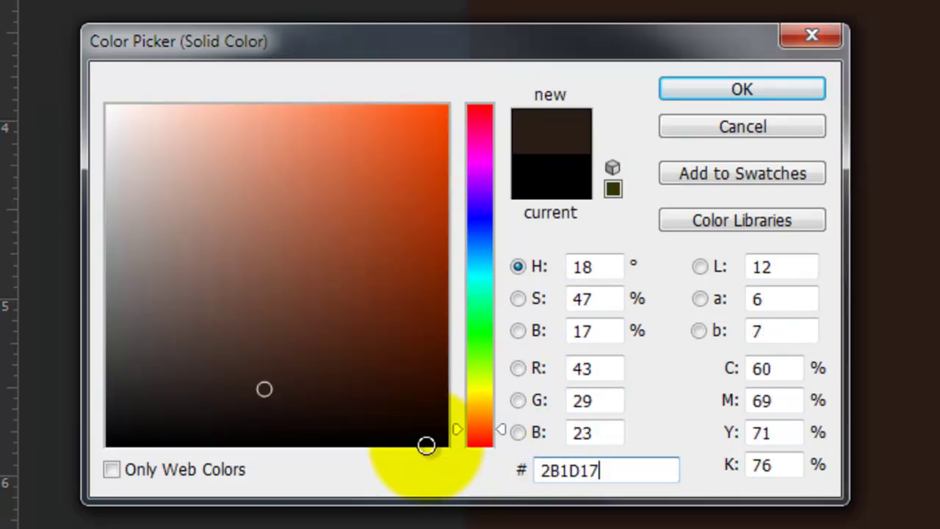
pyautogui.click(761, 94)
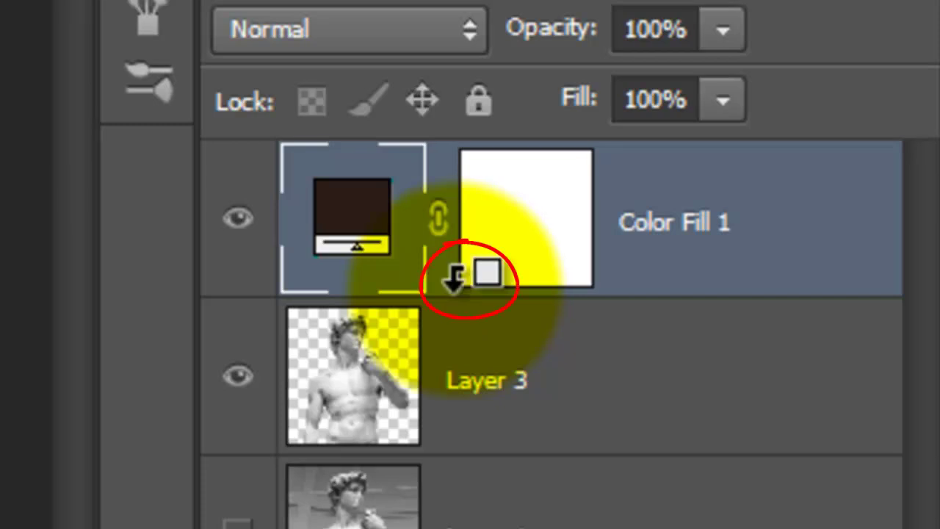
# Step: Clip Color Fill 1 to the statue layer and set its blend mode to Hard Light
pyautogui.keyDown('alt'); pyautogui.click(455, 276); pyautogui.keyUp('alt')
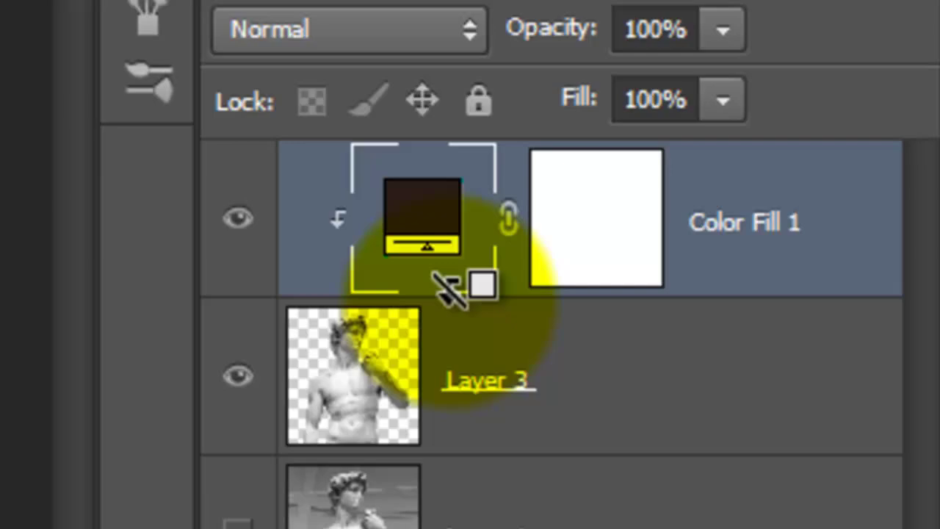
pyautogui.click(470, 29)
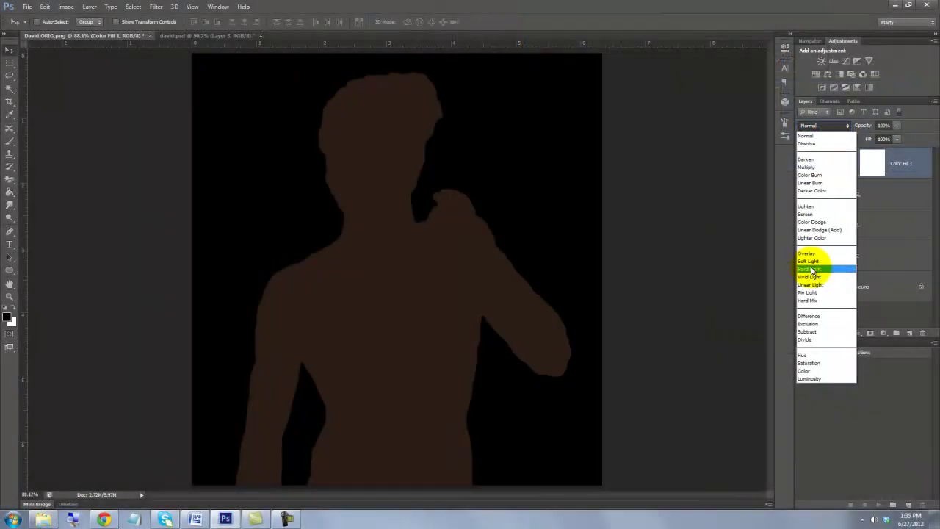
pyautogui.click(559, 446)
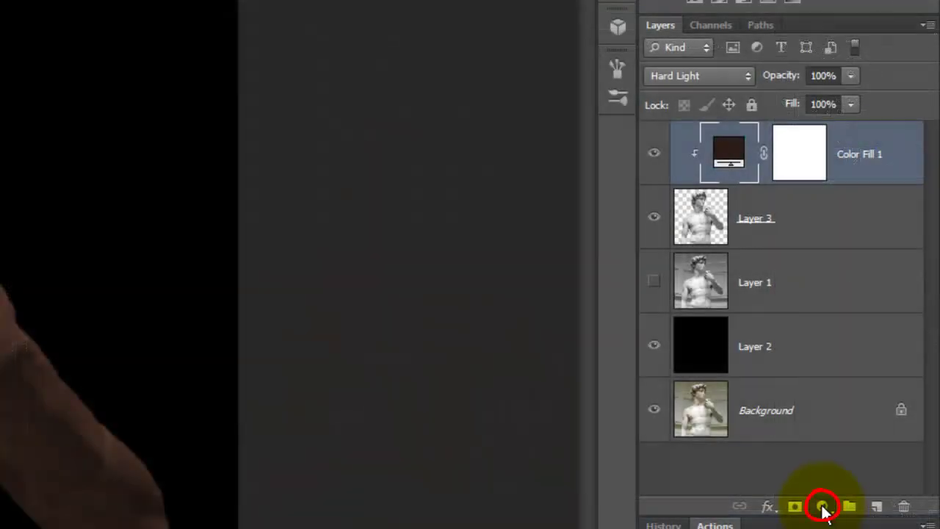
# Step: Add an Exposure adjustment clipped to the layers below, with Exposure set to 2
pyautogui.click(821, 506)
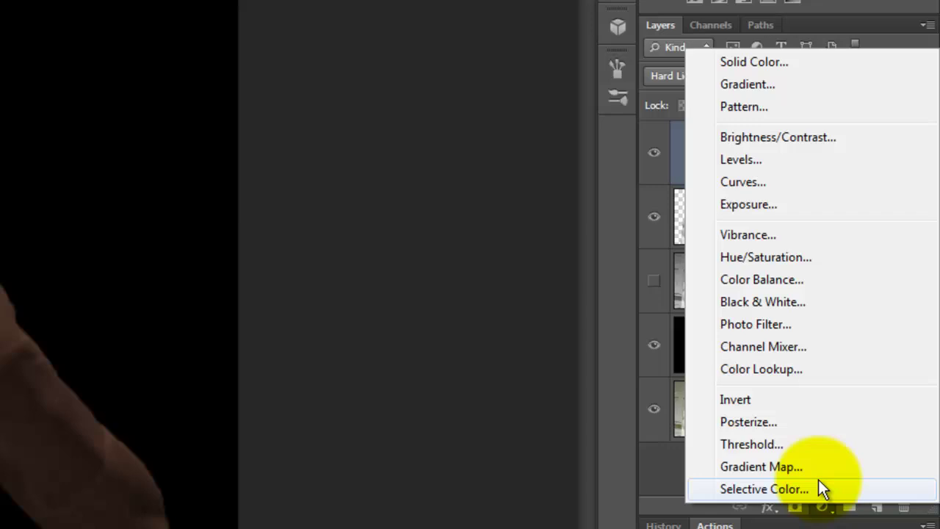
pyautogui.click(743, 205)
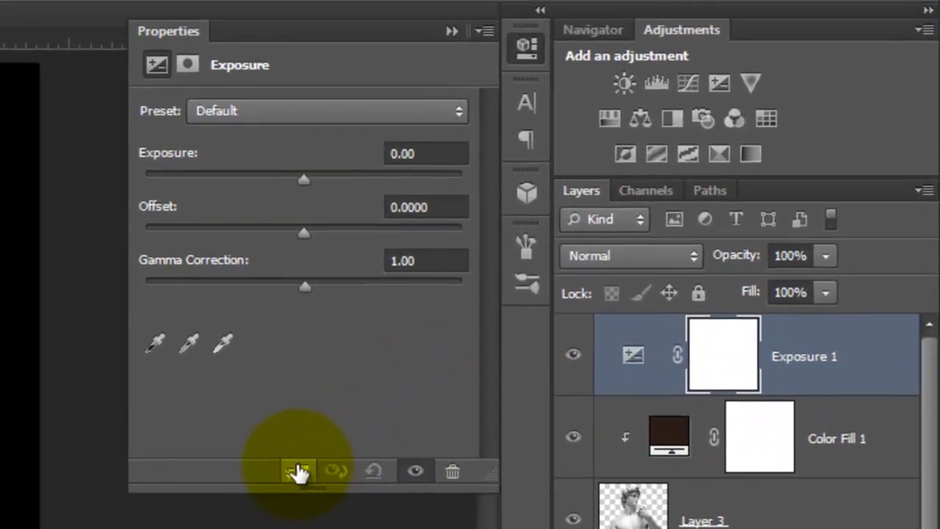
pyautogui.click(298, 473)
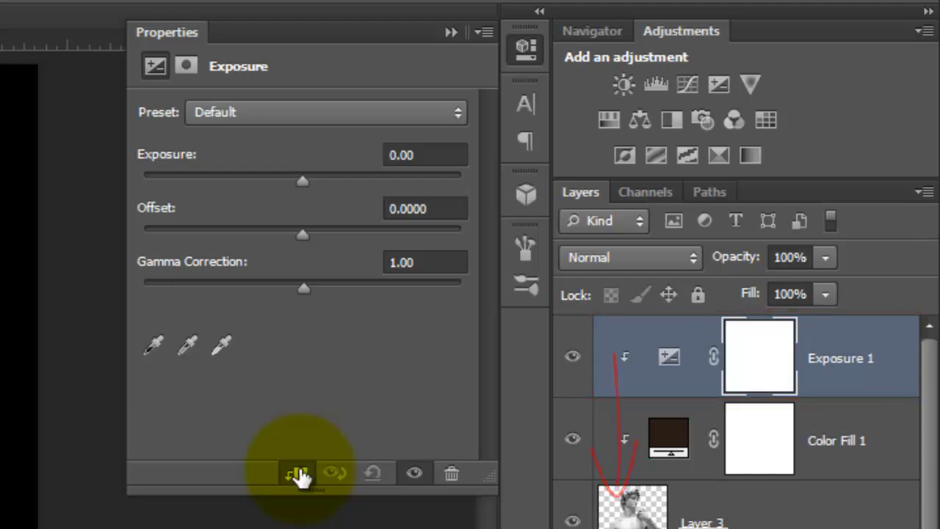
pyautogui.click(406, 156)
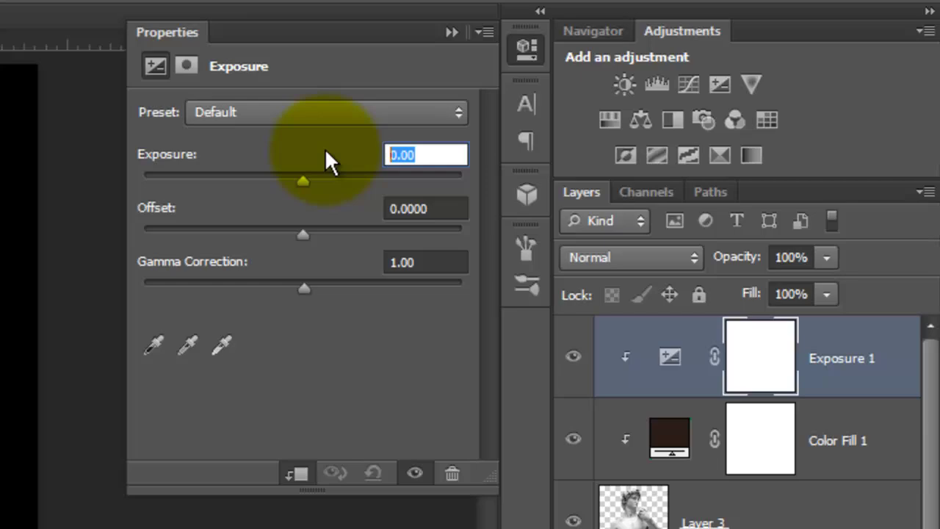
pyautogui.write('2')
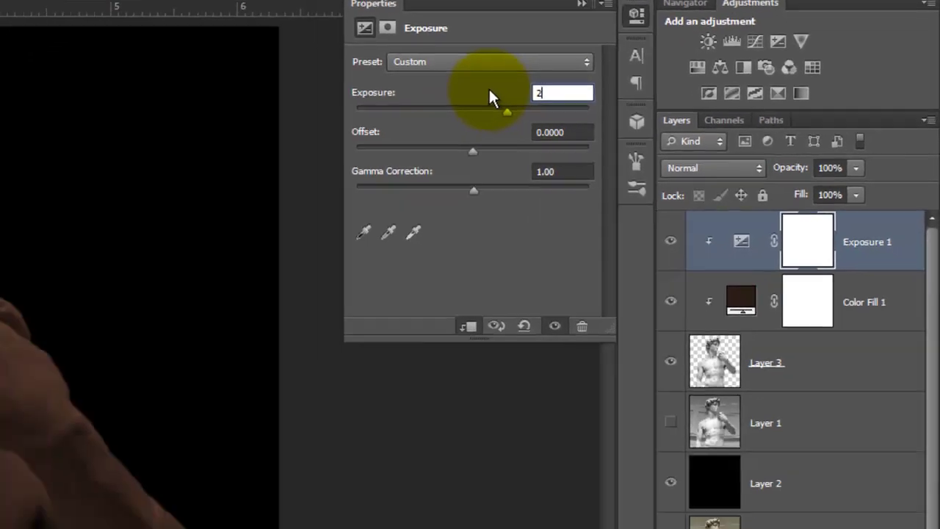
pyautogui.press('Return')
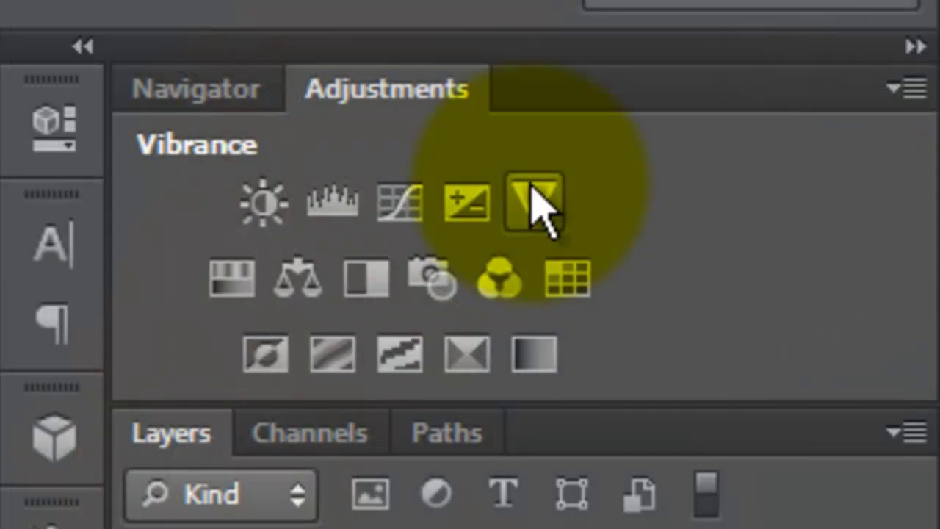
# Step: Add a clipped Vibrance 1 adjustment with Vibrance at +100, then select Layer 3
pyautogui.click(533, 195)
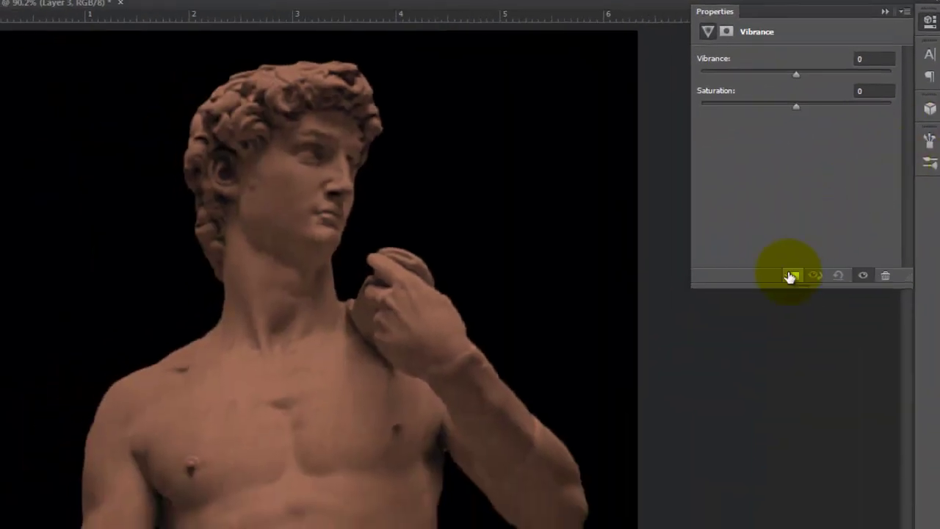
pyautogui.click(794, 277)
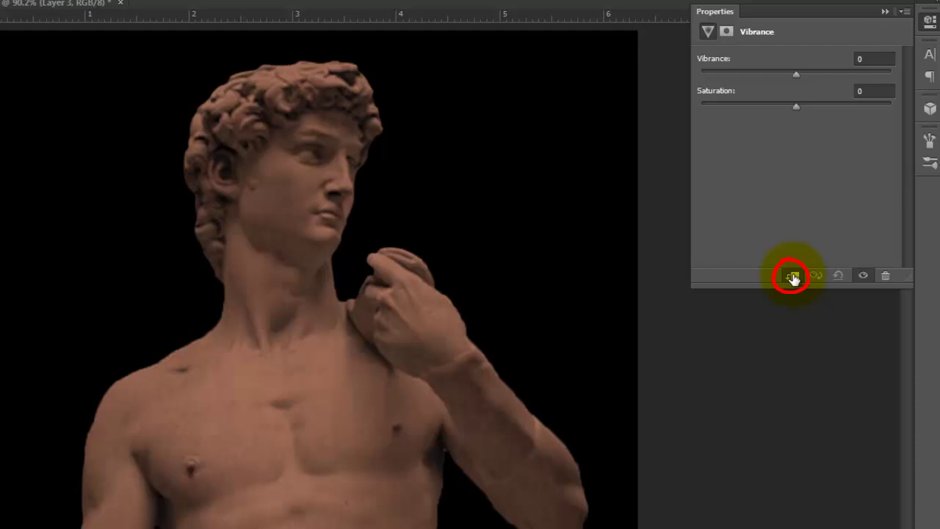
pyautogui.moveTo(797, 73); pyautogui.dragTo(916, 70)
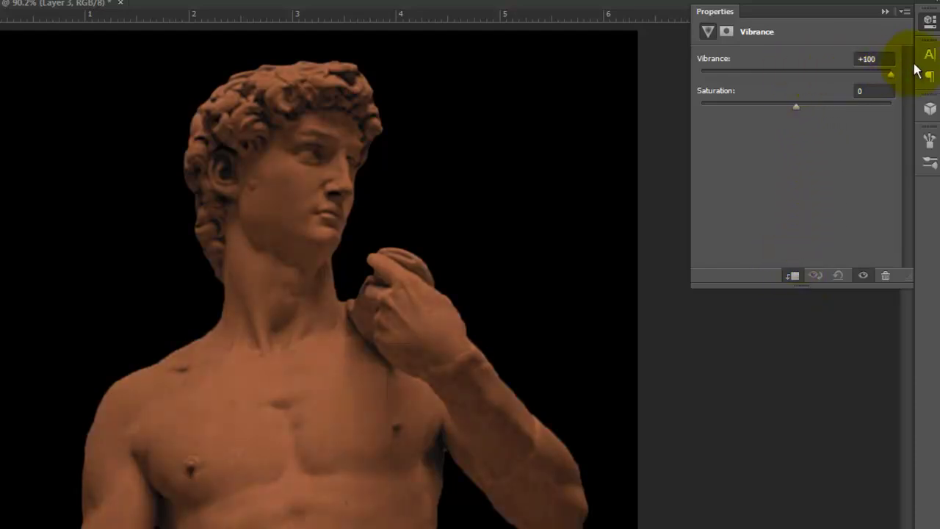
pyautogui.click(885, 12)
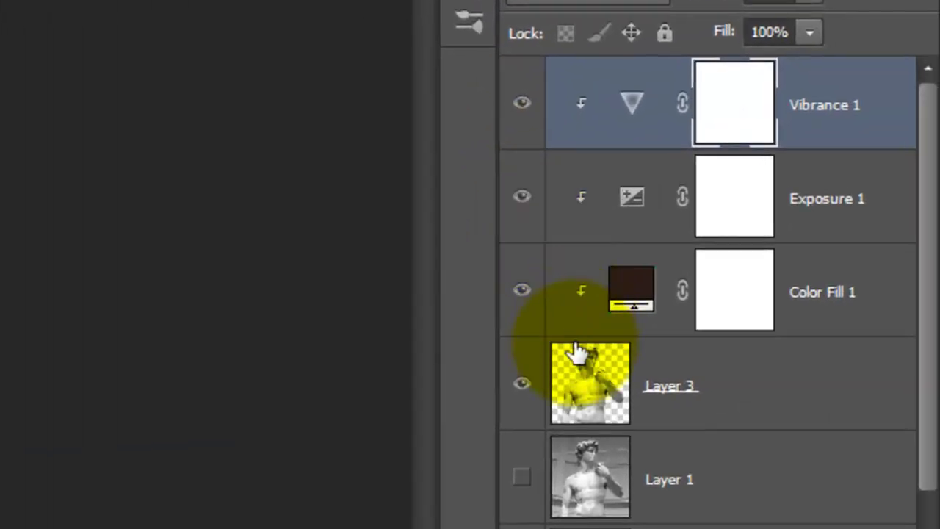
pyautogui.click(582, 392)
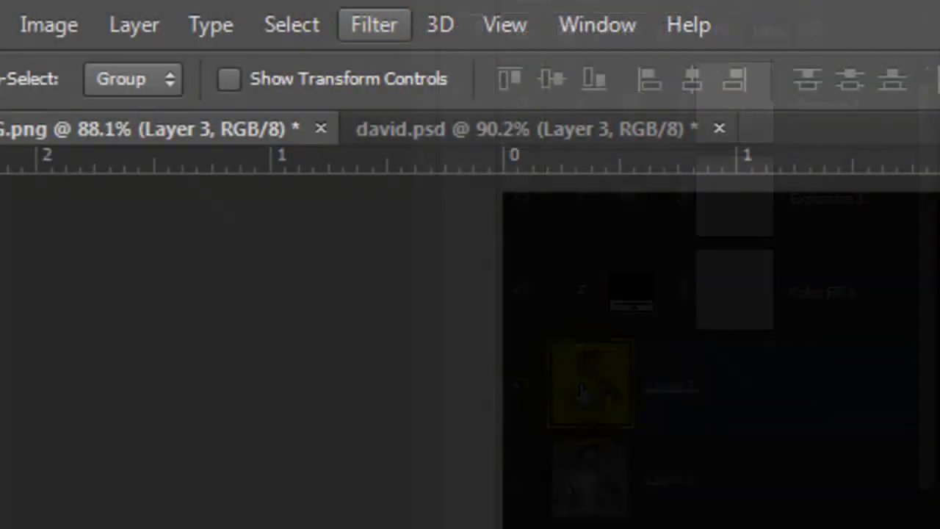
# Step: Apply the Plastic Wrap filter to Layer 3: Highlight Strength 20, Detail 1, Smoothness 15
pyautogui.click(374, 25)
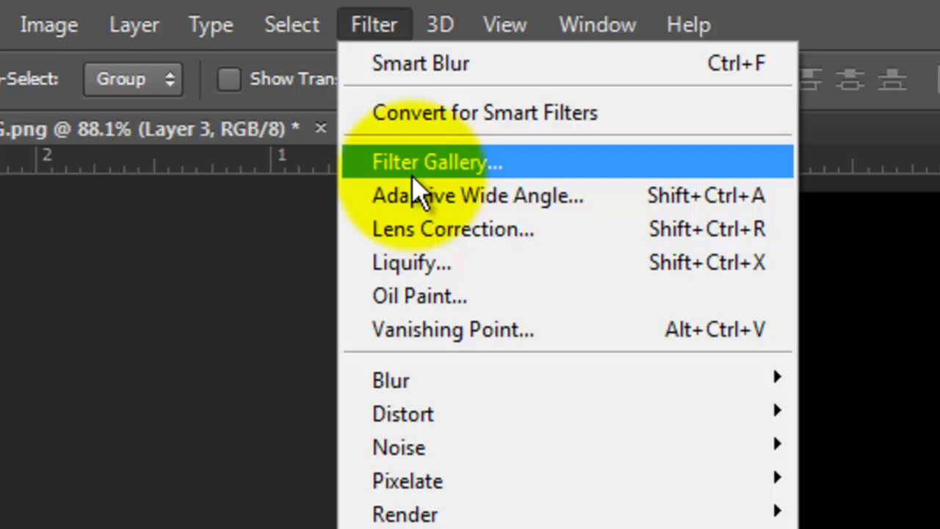
pyautogui.click(414, 176)
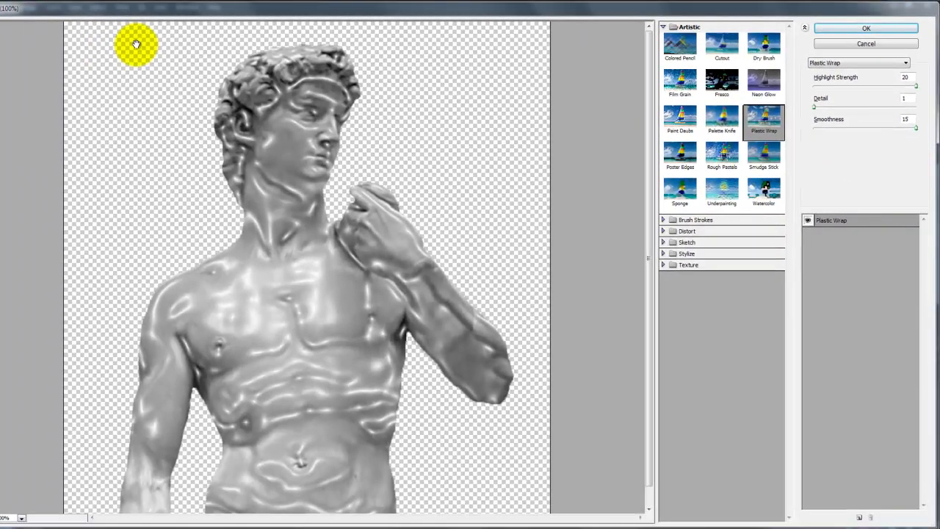
pyautogui.click(841, 30)
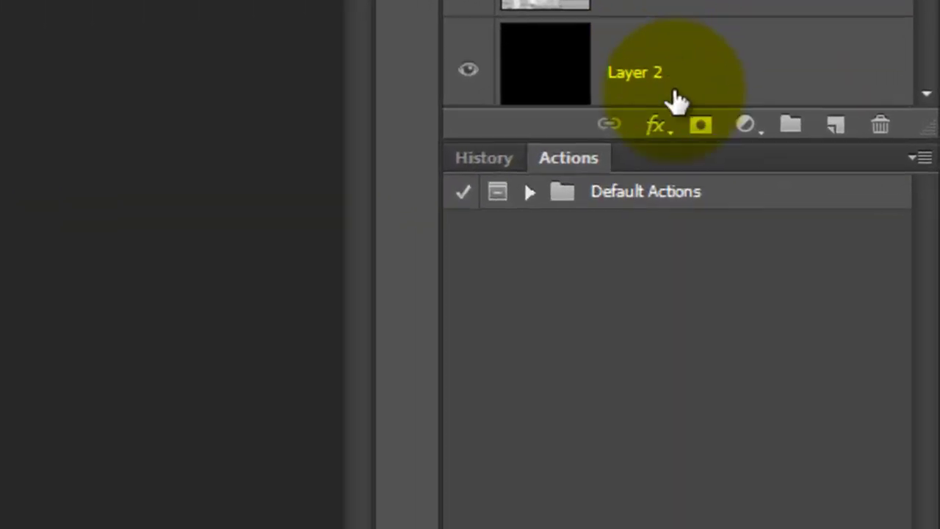
# Step: Add a near-white Inner Glow to the statue: Color Dodge, 30% opacity, 60 px size
pyautogui.click(854, 348)
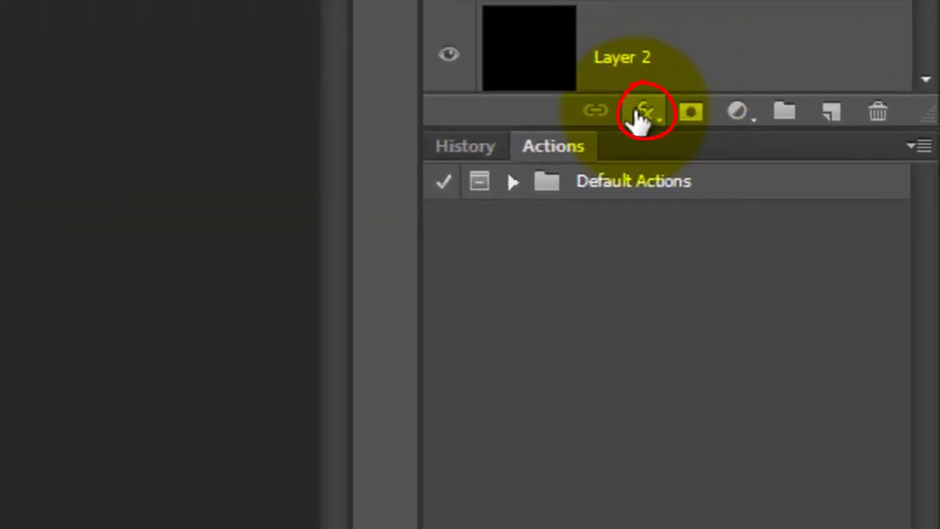
pyautogui.click(617, 316)
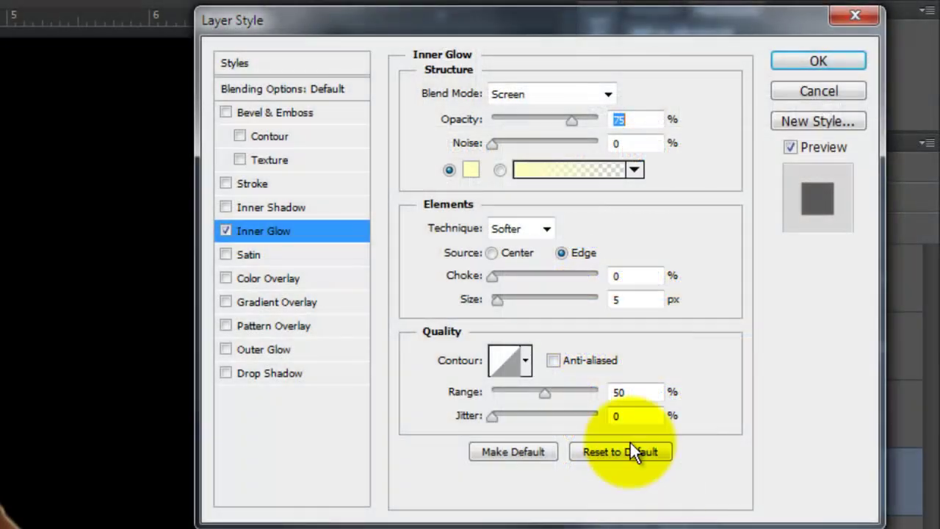
pyautogui.click(471, 170)
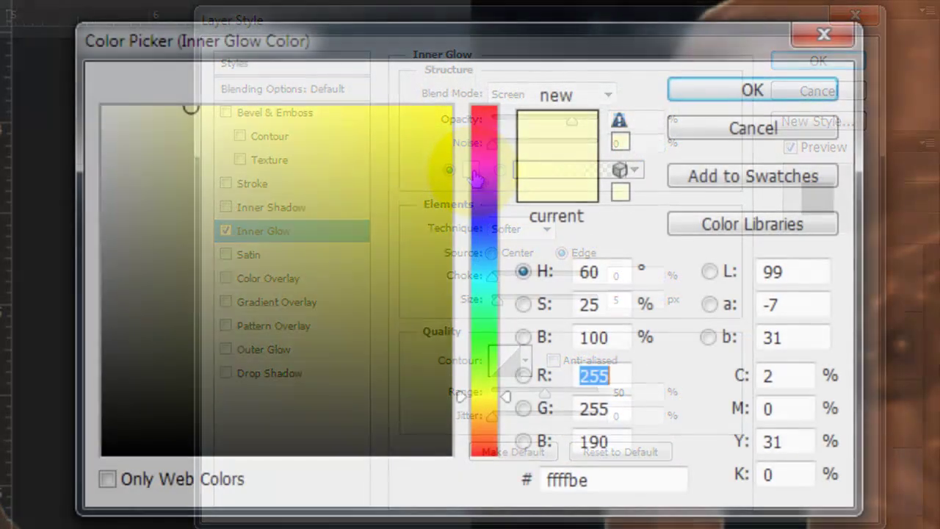
pyautogui.moveTo(189, 110); pyautogui.dragTo(44, 103)
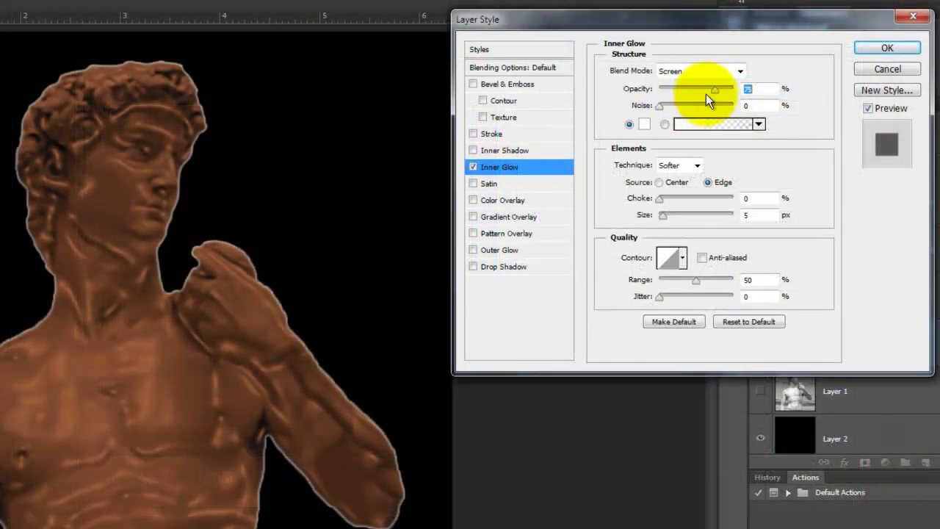
pyautogui.click(740, 72)
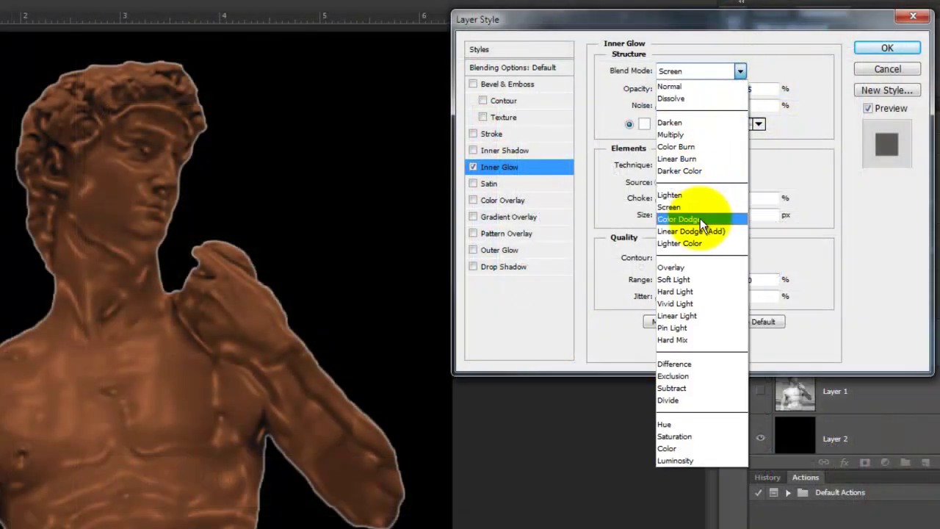
pyautogui.click(700, 218)
pyautogui.click(749, 89)
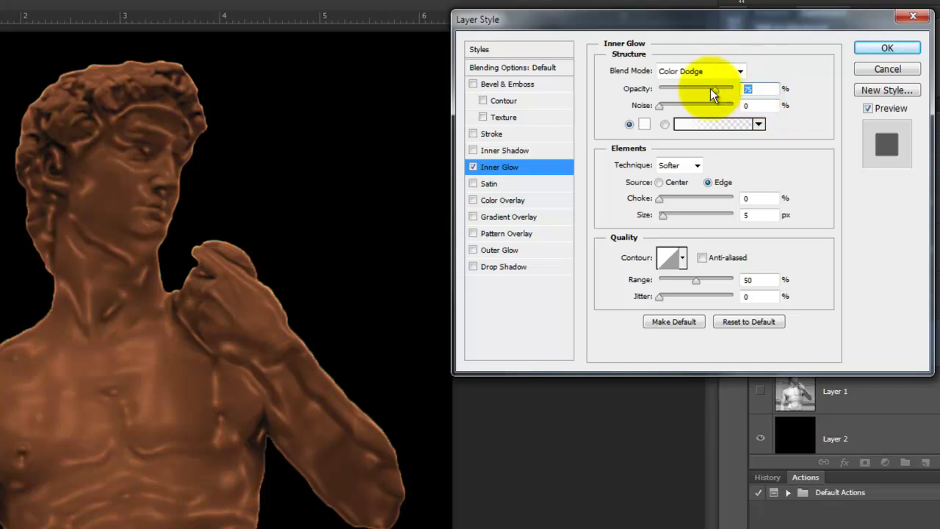
pyautogui.write('30')
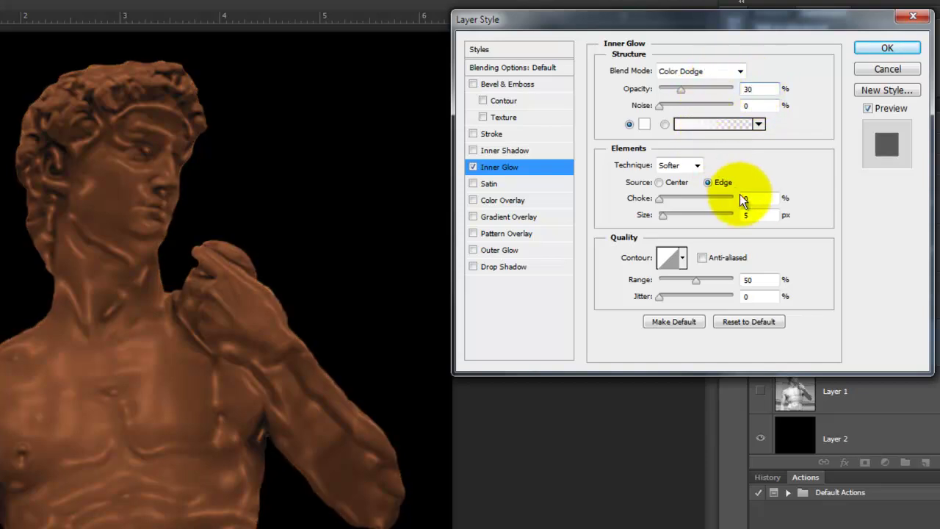
pyautogui.doubleClick(751, 214)
pyautogui.write('60')
pyautogui.click(876, 47)
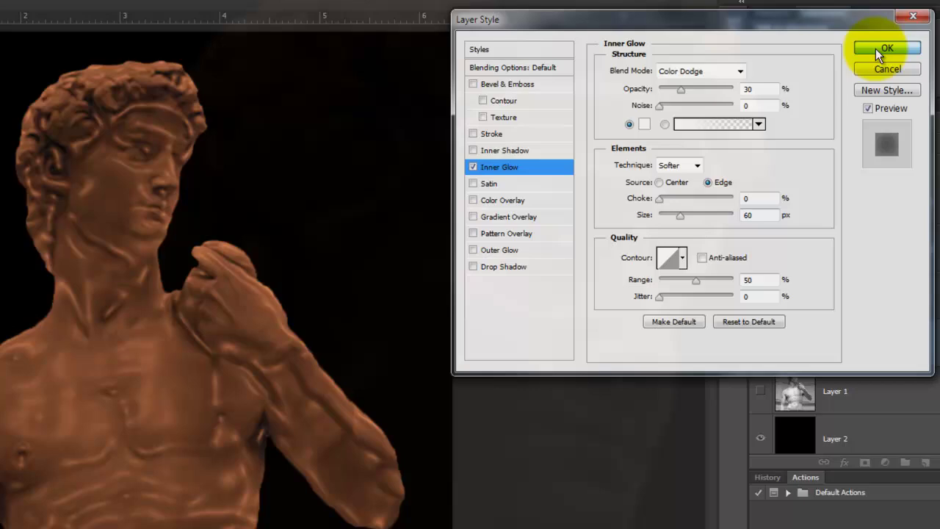